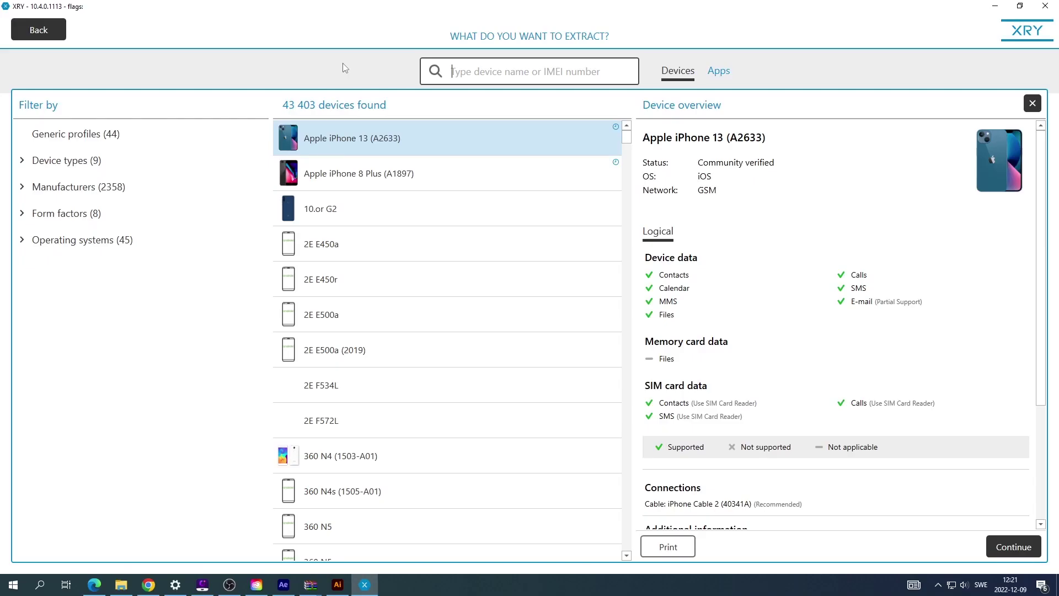
{"action": "type", "text": "clbx"}
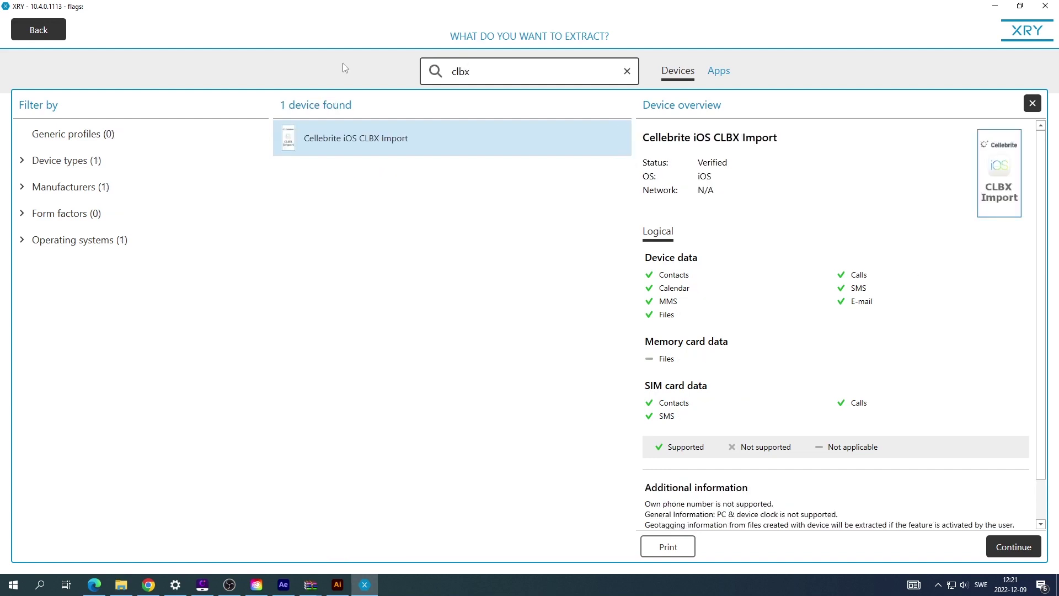
- Erase the 'clbx' device search to restore the full device list
{"action": "key", "text": "BackSpace"}
{"action": "key", "text": "BackSpace"}
{"action": "key", "text": "BackSpace"}
{"action": "key", "text": "BackSpace"}
{"action": "type", "text": "u"}
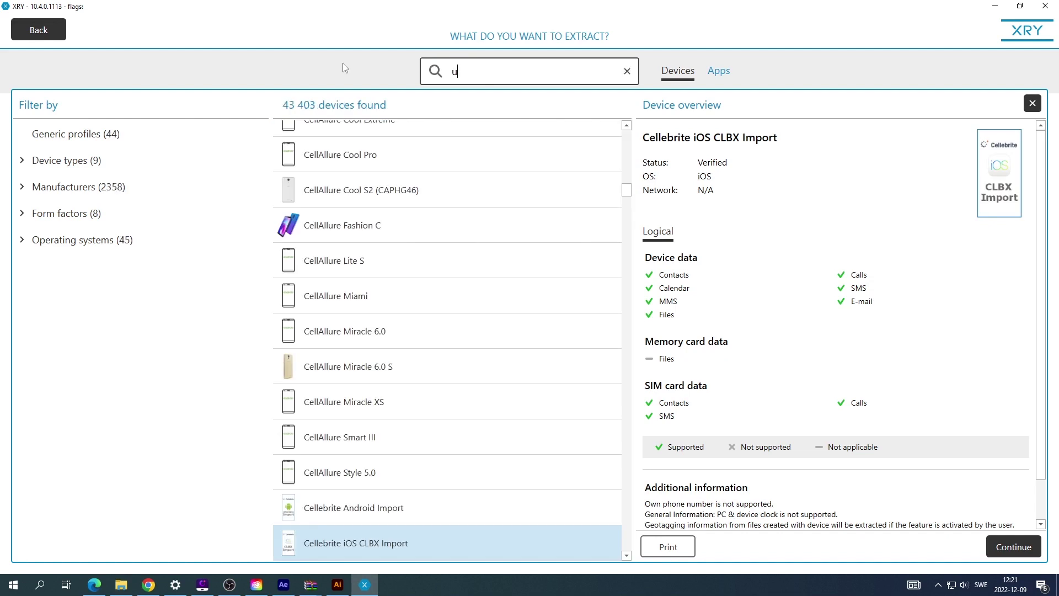
{"action": "type", "text": "fdr"}
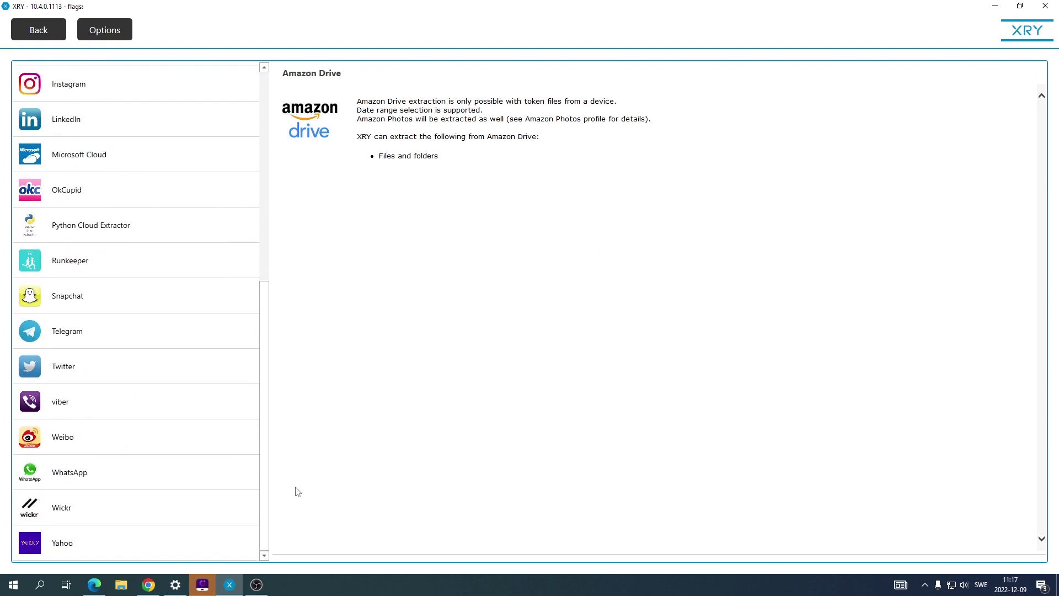
- Select Wickr in the cloud extraction apps list
{"action": "left_click", "coordinate": [229, 507]}
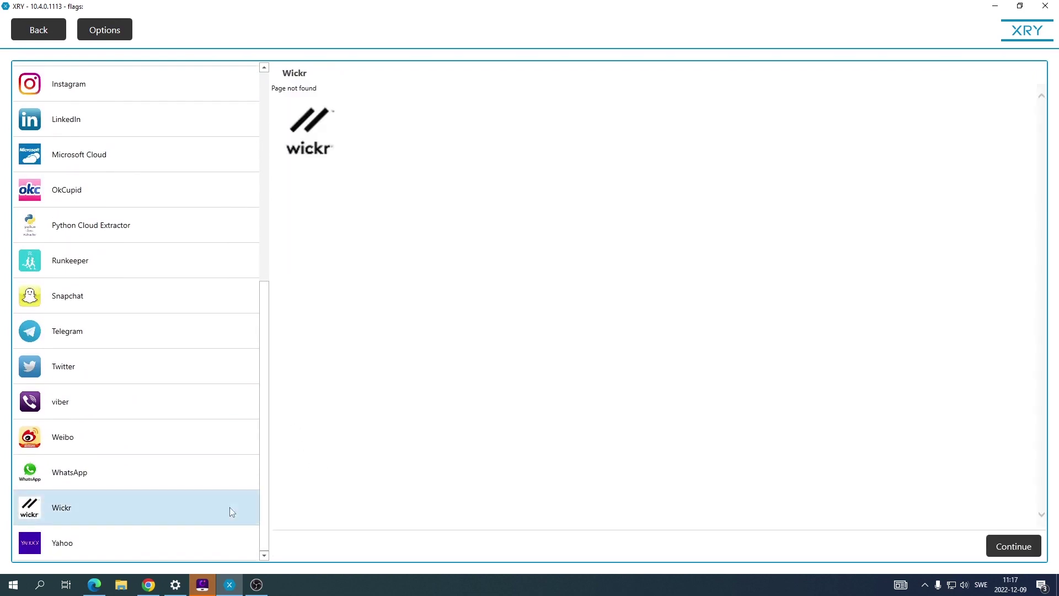